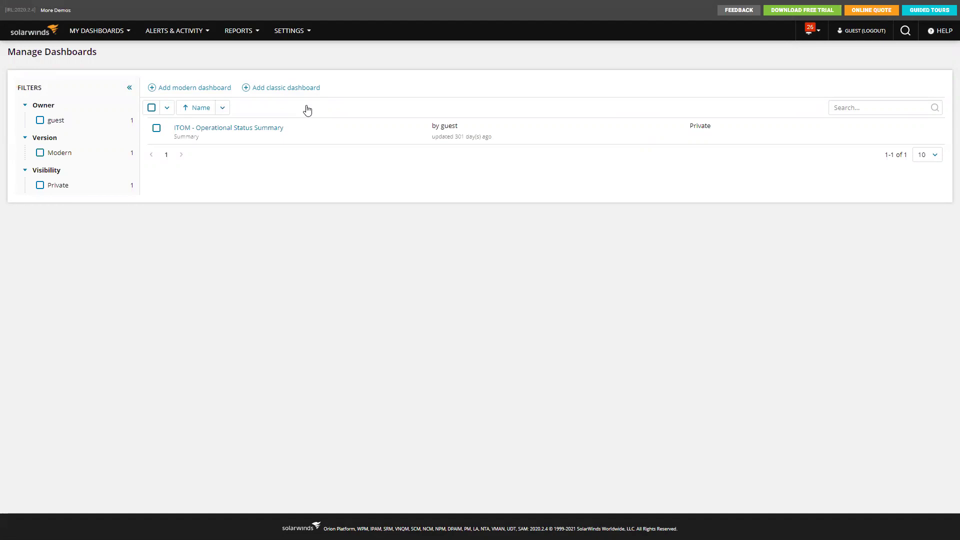
Open the ITOM - Operational Status Summary dashboard, look over its widgets and leave full-screen mode
left_click(278, 130)
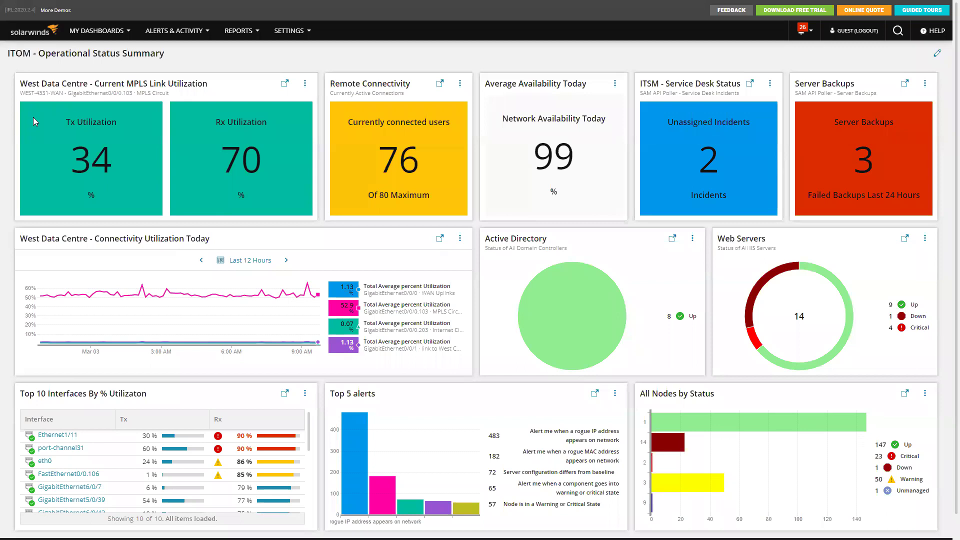
scroll(30, 172, "down", 1)
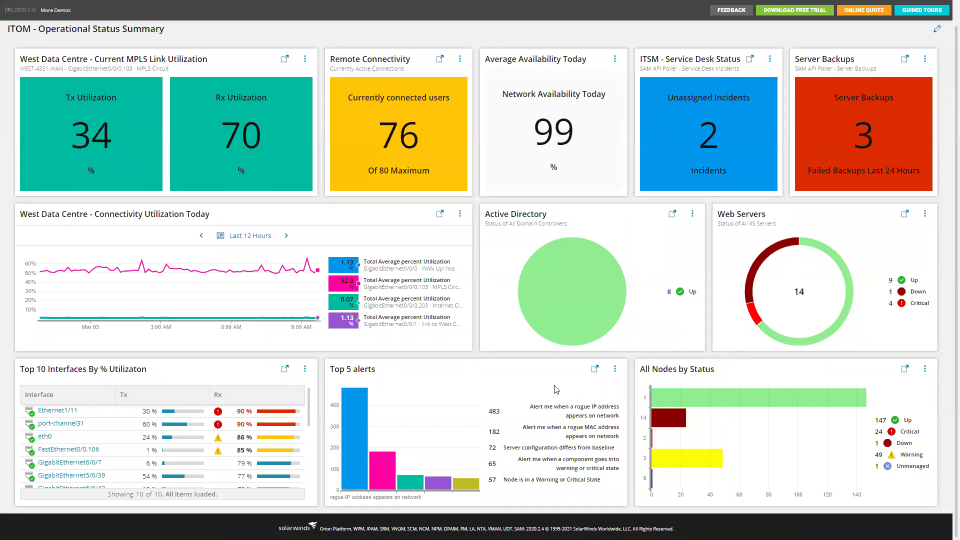
key("F11")
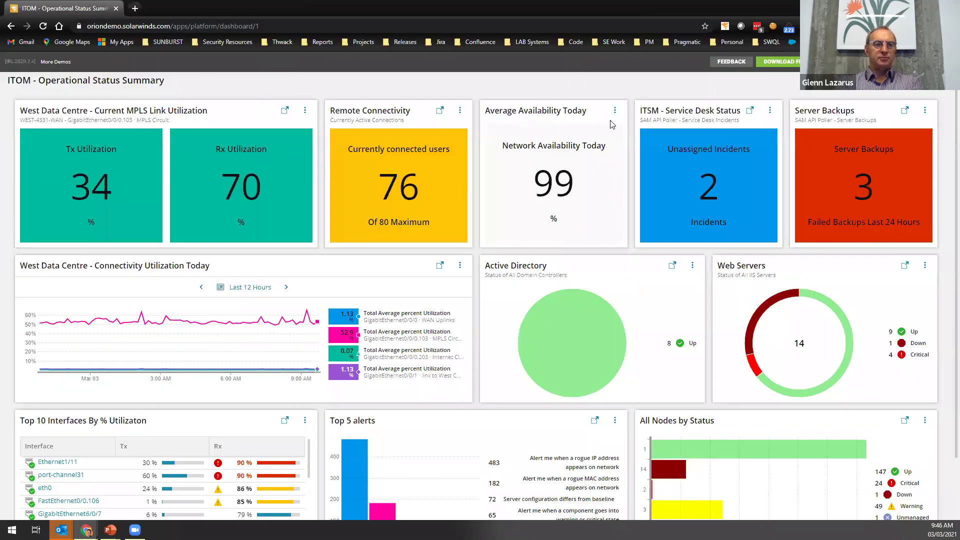
Load the Orion Summary Home page by replacing the path in the site address with "orion"
left_click_drag(282, 26, 196, 26)
type("orion")
key("Return")
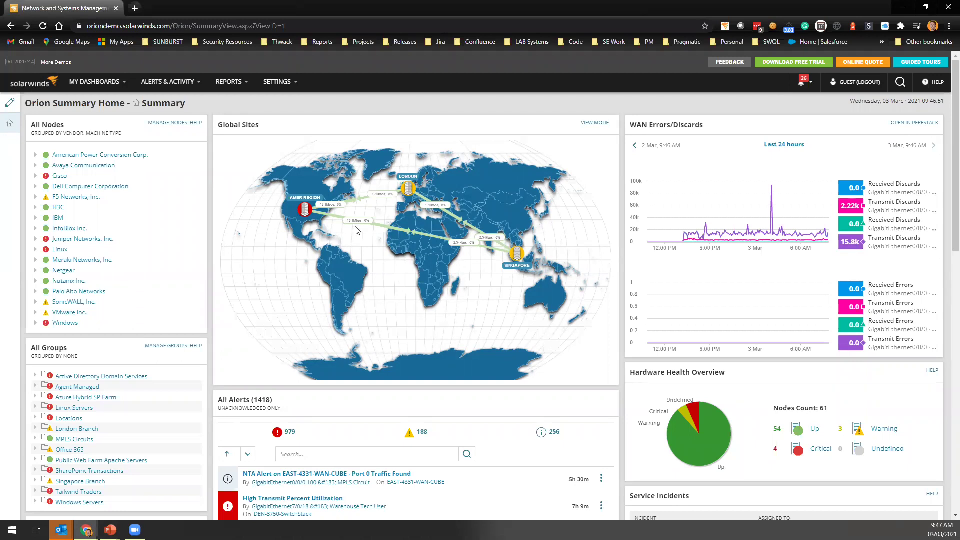
Open the AMER region map from Global Sites and inspect the problem items of the LOSA and EAST sites
mouse_move(303, 212)
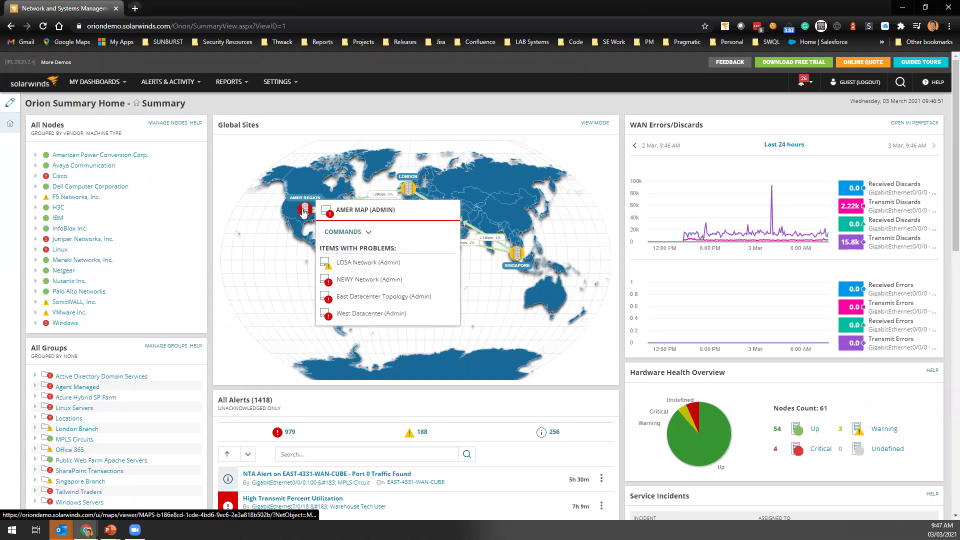
left_click(303, 212)
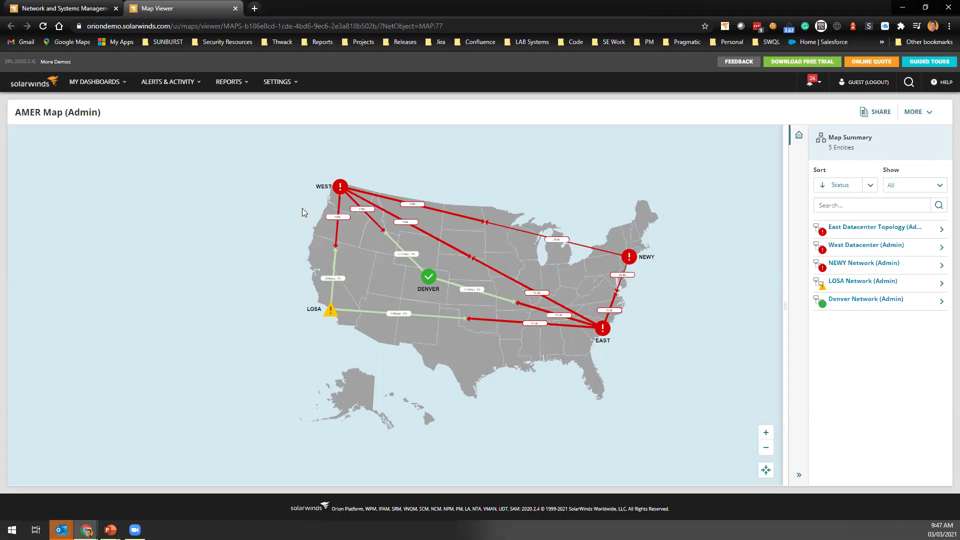
mouse_move(333, 313)
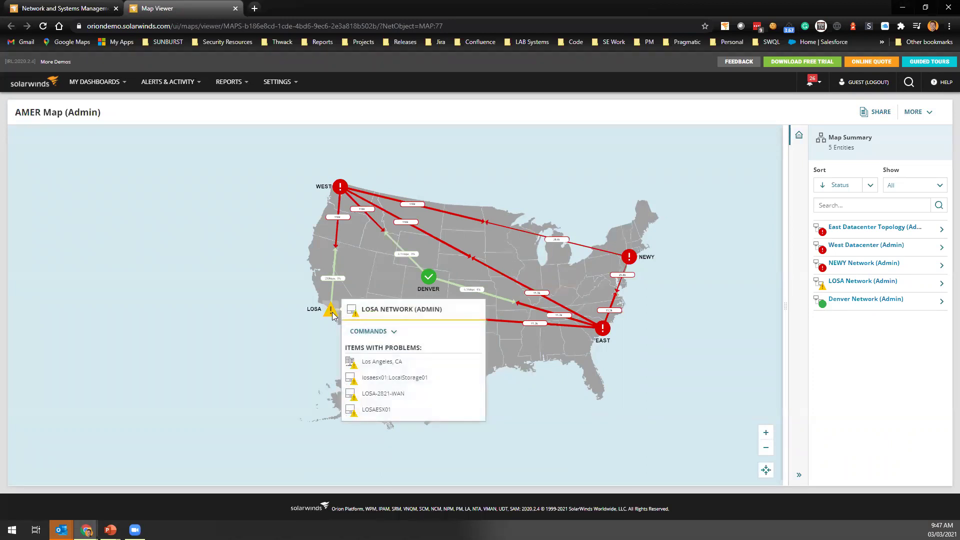
left_click(603, 331)
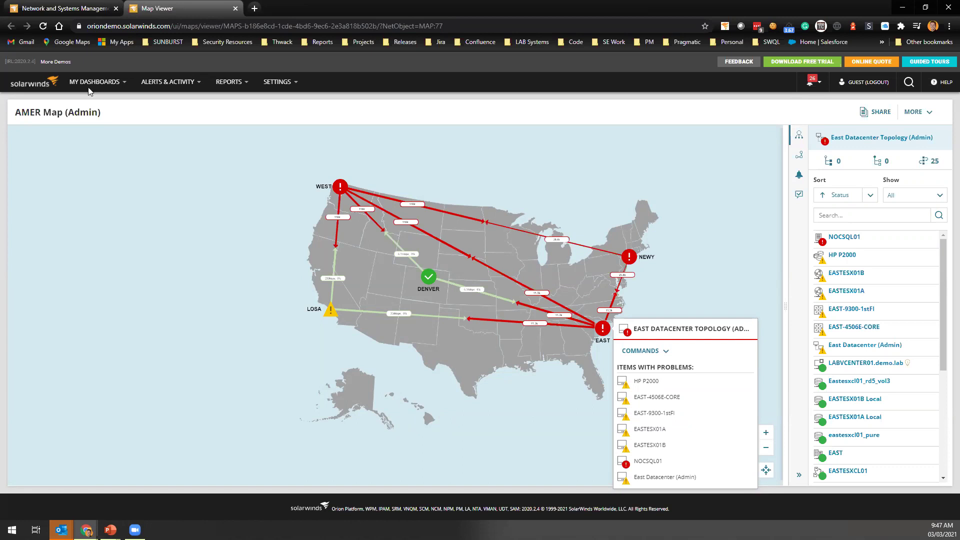
Open the Active Directory Servers map from the Orion Maps list
mouse_move(88, 92)
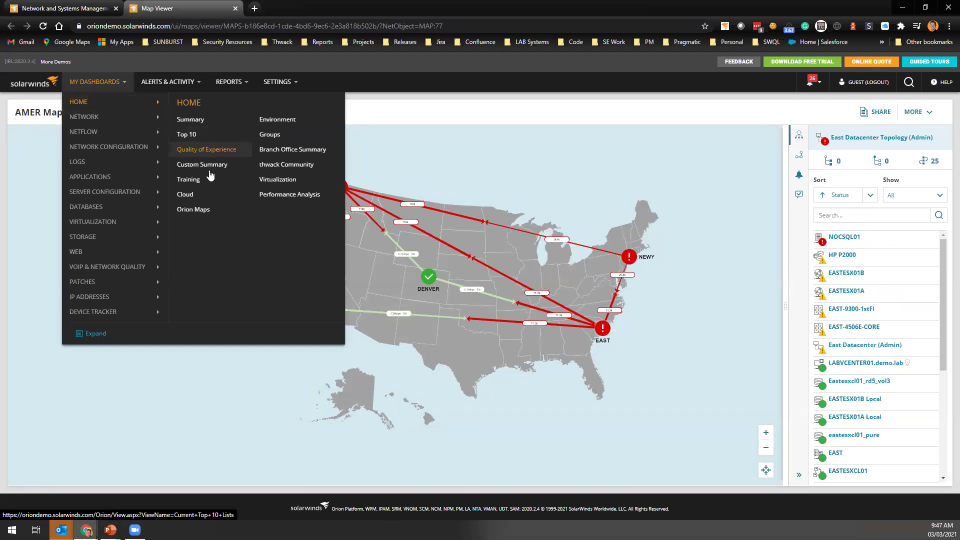
left_click(210, 216)
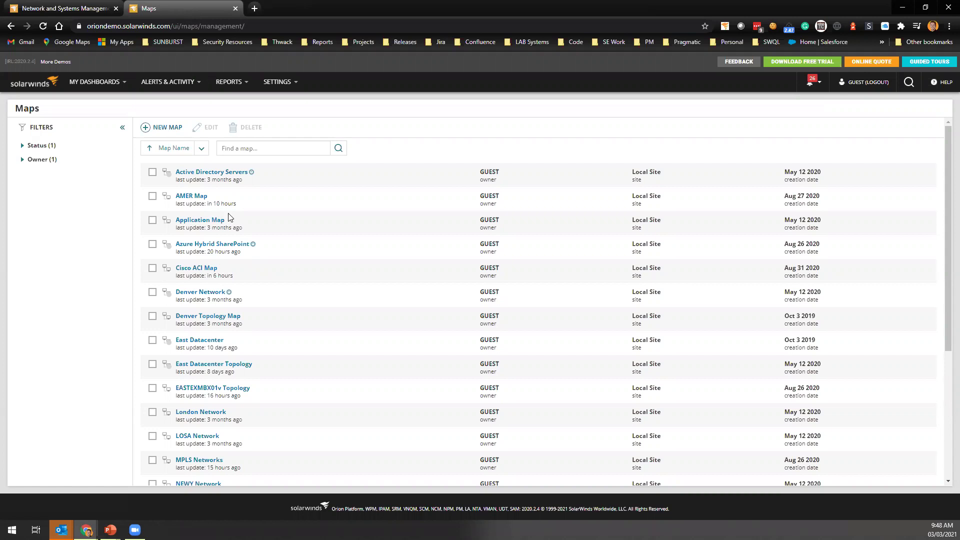
left_click(230, 172)
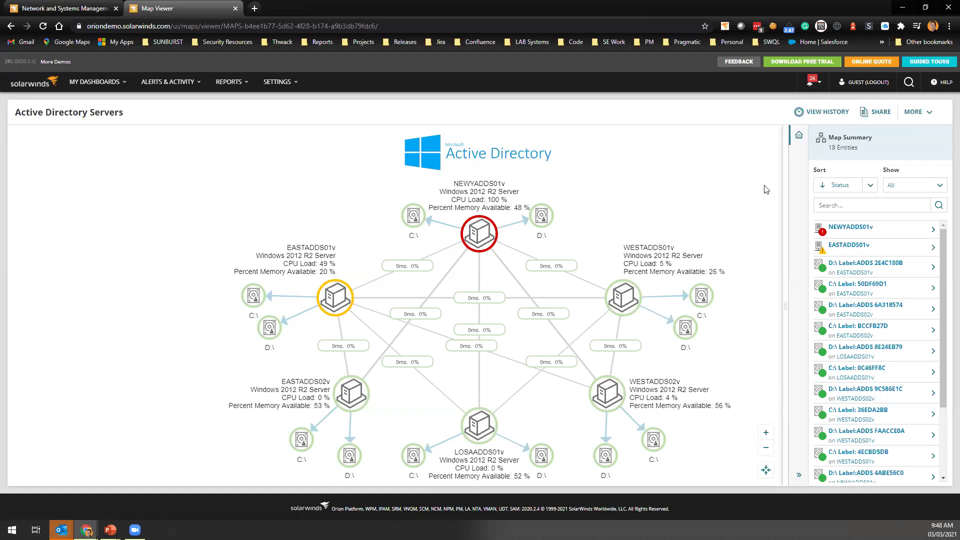
View the Active Directory Servers map history at 1:11 AM, 1:21 AM and 2:11 AM on March 3, 2021, and play the historical loop
left_click(798, 118)
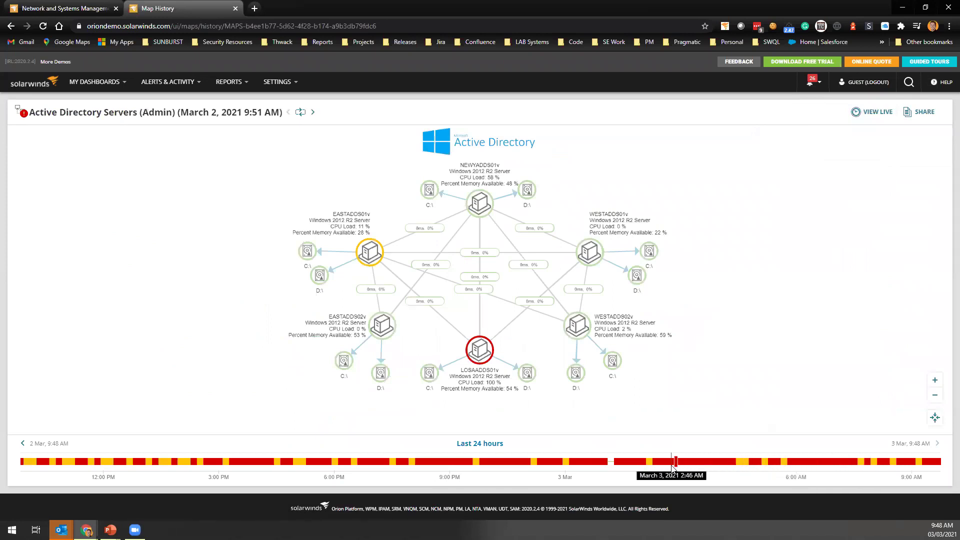
left_click(609, 471)
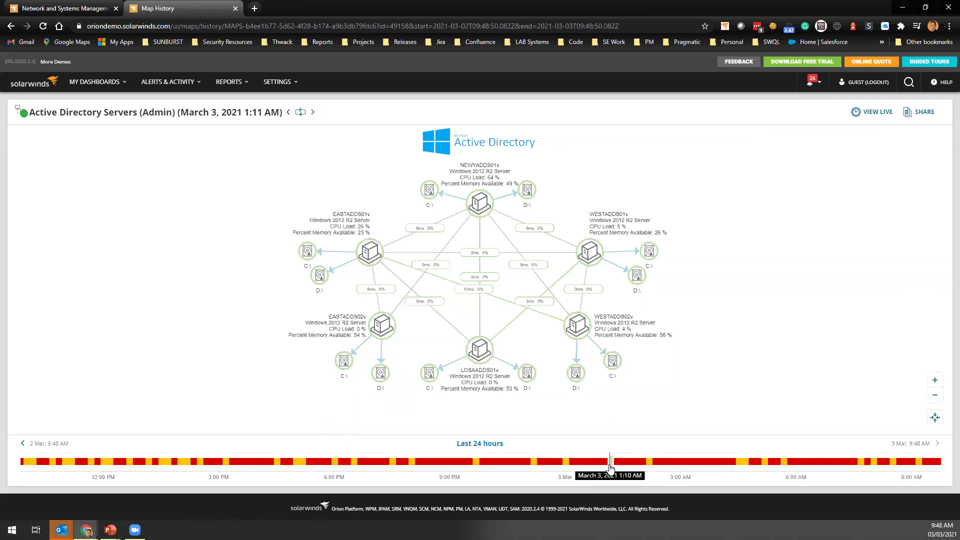
left_click(618, 468)
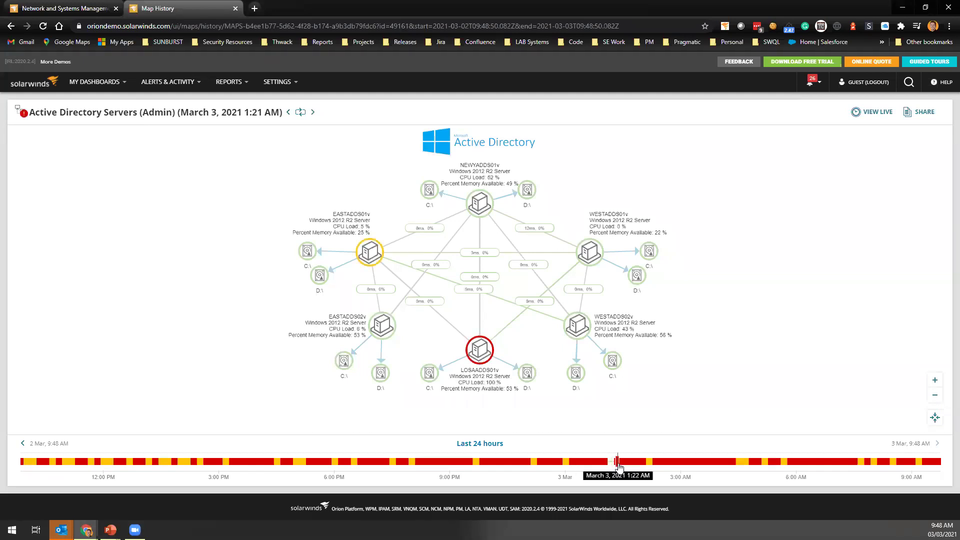
left_click(650, 468)
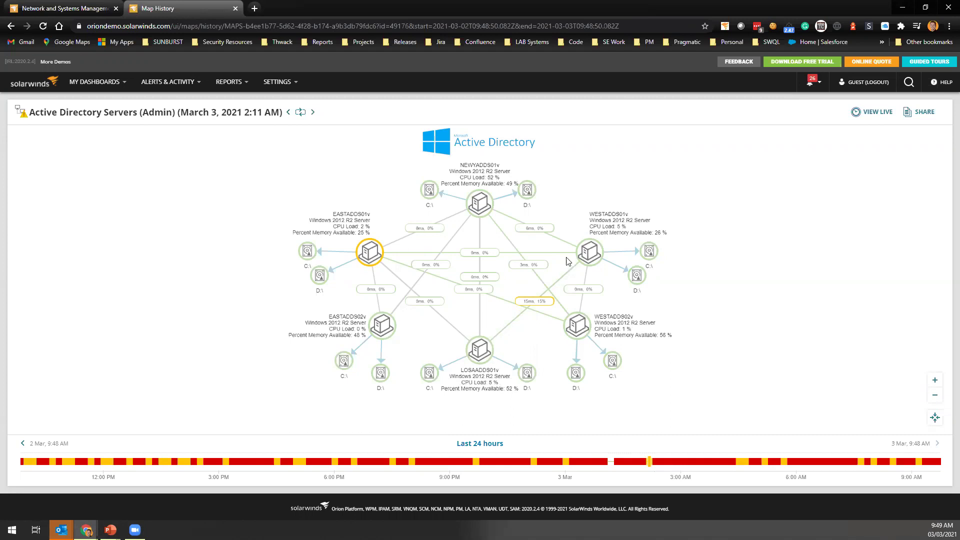
left_click(301, 112)
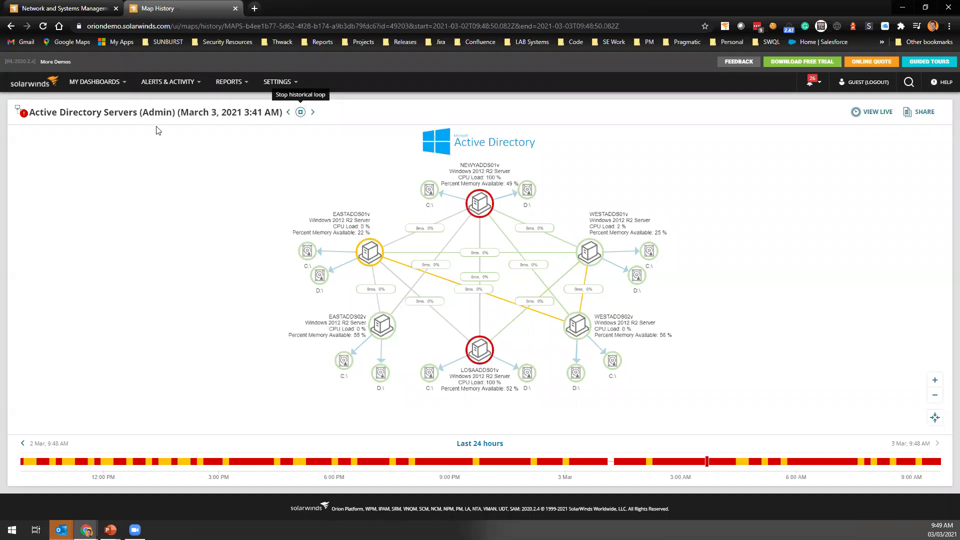
Open the Capacity Summary dashboard for the network
mouse_move(121, 91)
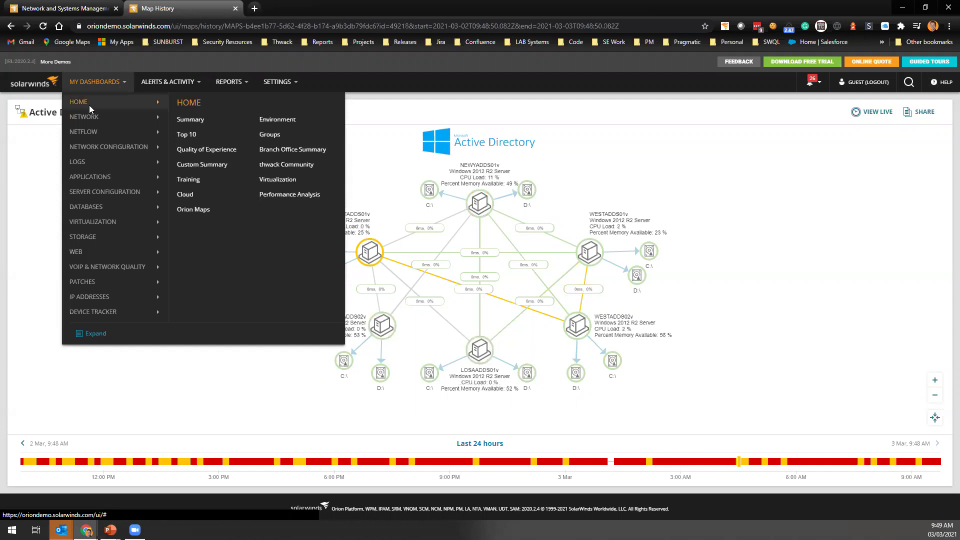
mouse_move(88, 118)
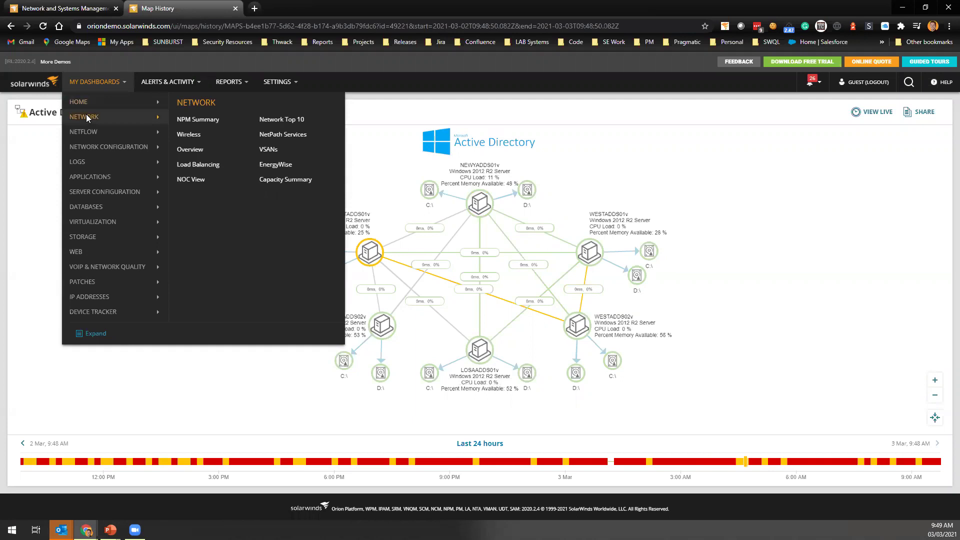
left_click(302, 181)
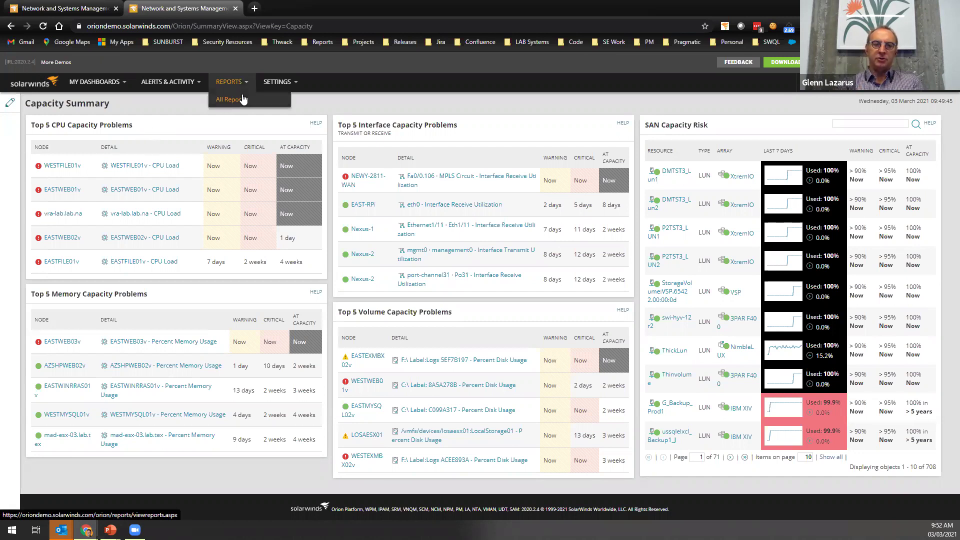
Open the list of all reports and search it for "capa"
left_click(242, 96)
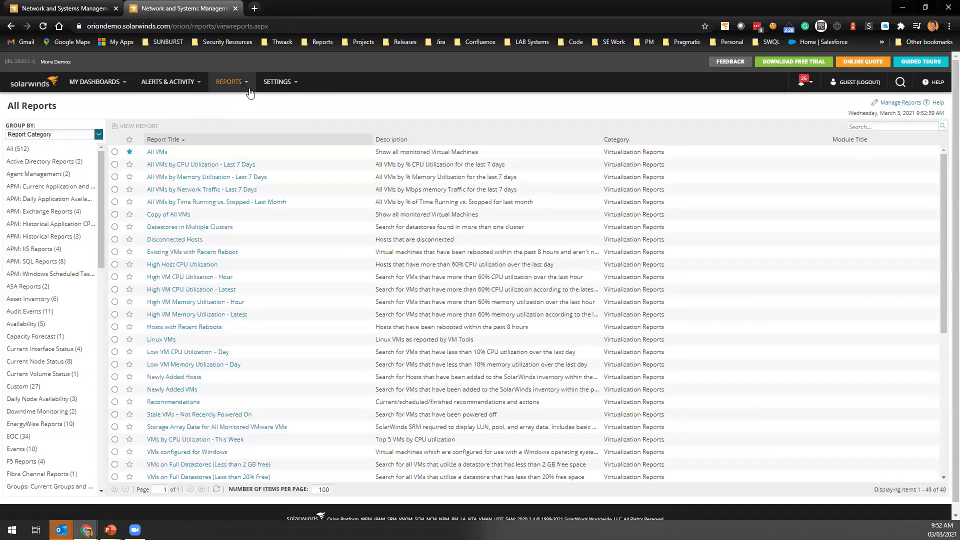
left_click(854, 126)
type("capa")
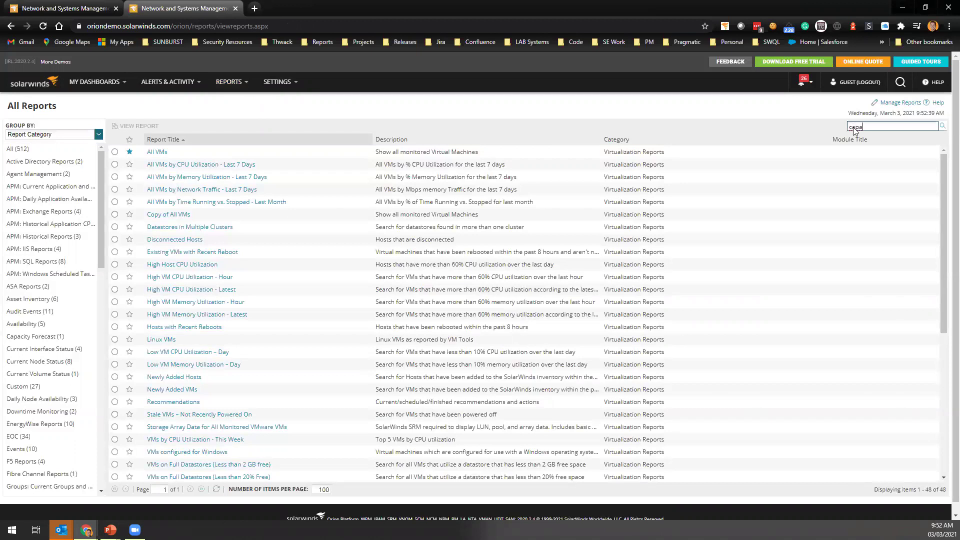
key("Return")
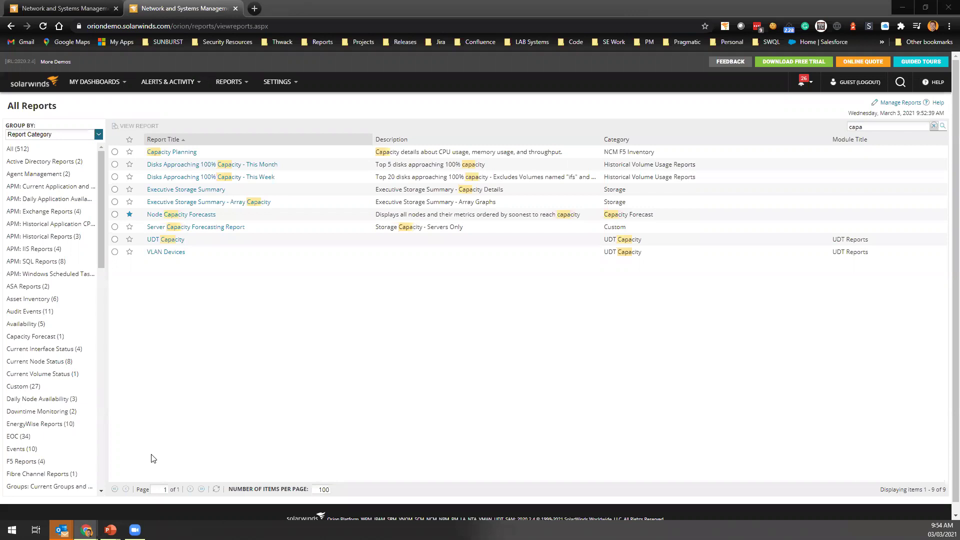
Open the IPAM Summary dashboard for IP addresses
mouse_move(91, 84)
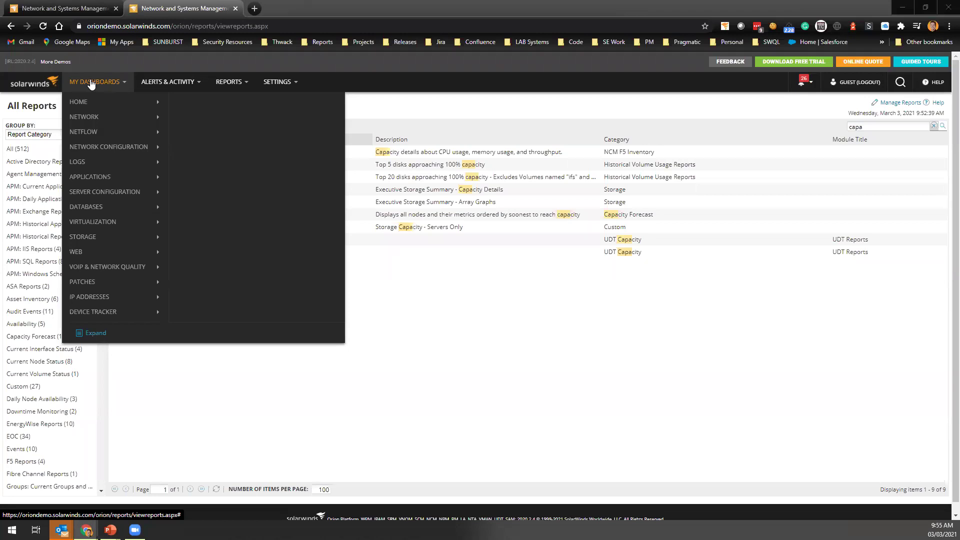
mouse_move(105, 299)
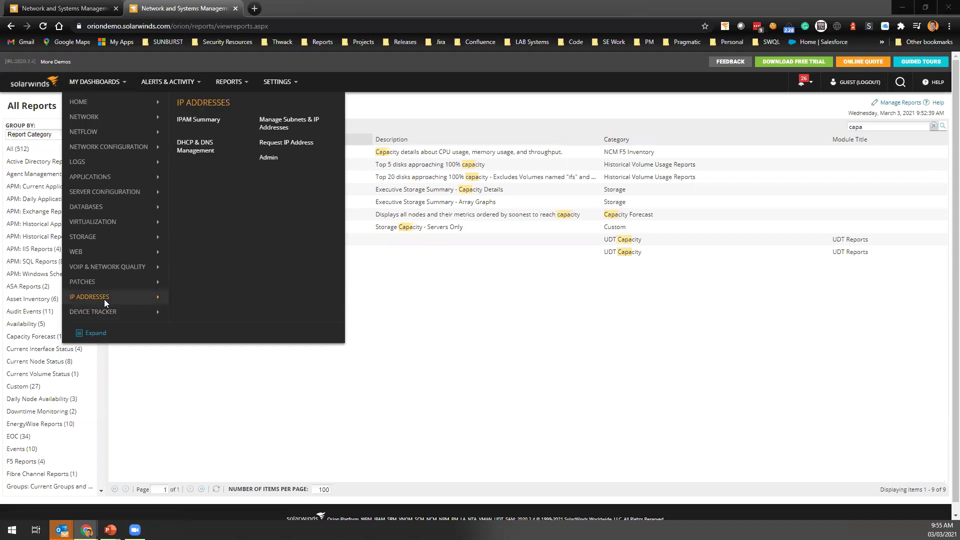
left_click(205, 122)
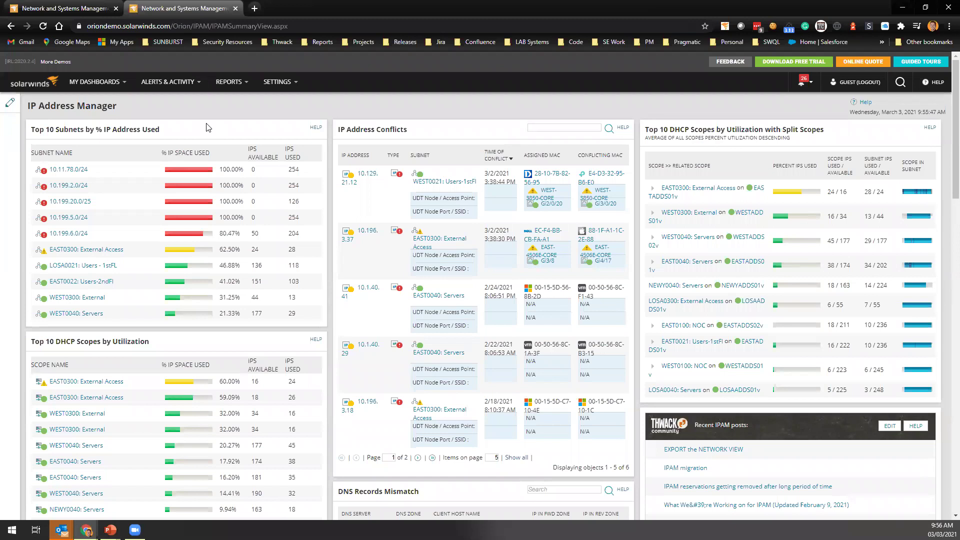
Expand the first EAST0300: External Access split DHCP scope and review the DNS record mismatches and recent IPAM events
left_click(652, 189)
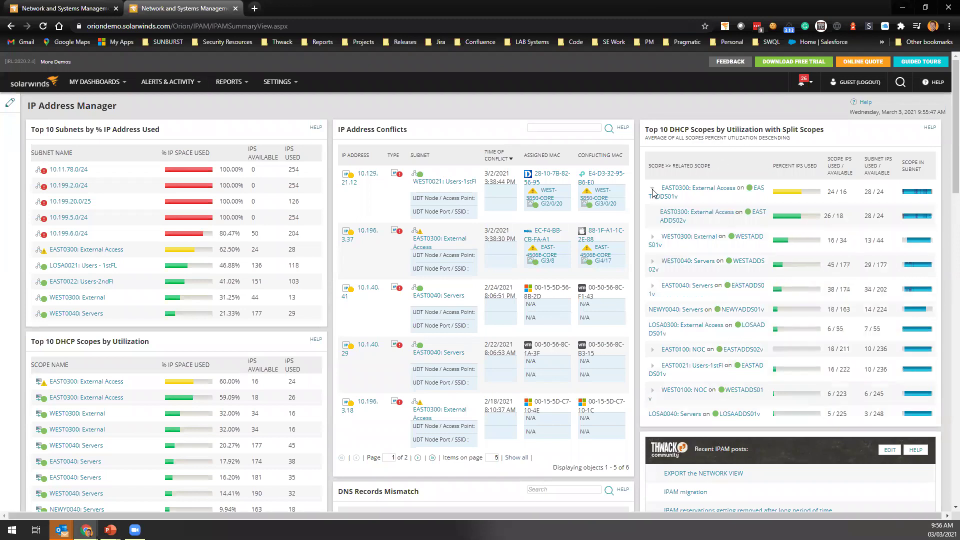
scroll(707, 220, "down", 5)
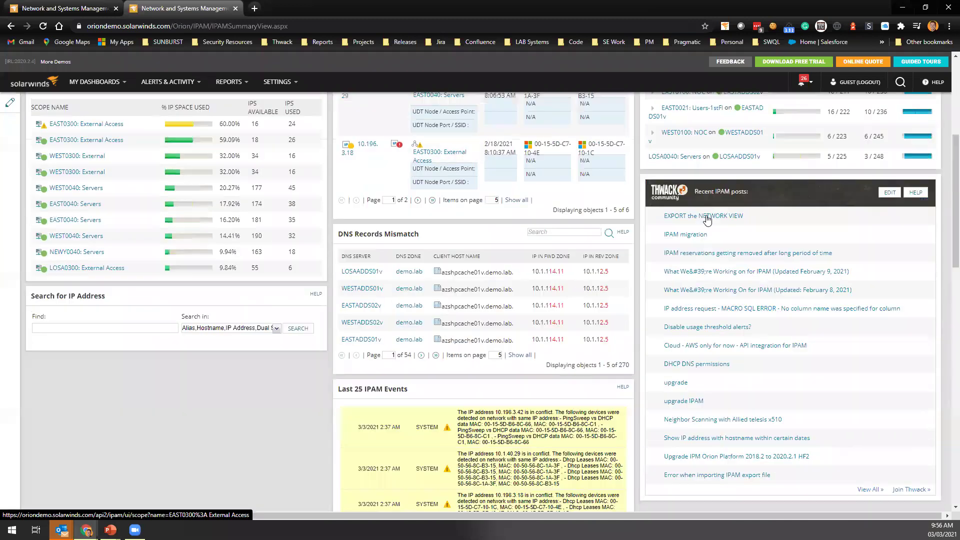
scroll(707, 218, "down", 3)
scroll(701, 255, "up", 2)
scroll(702, 255, "up", 1)
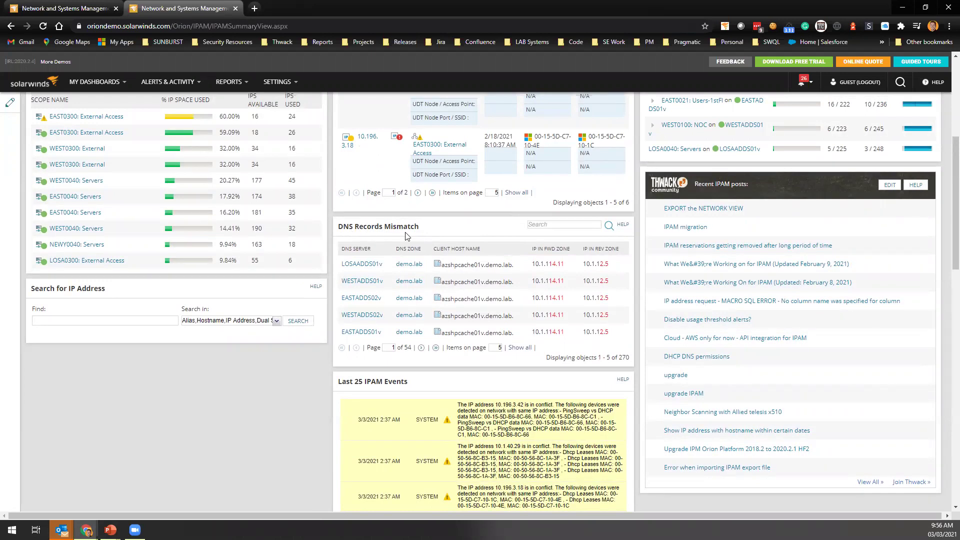
scroll(405, 232, "up", 5)
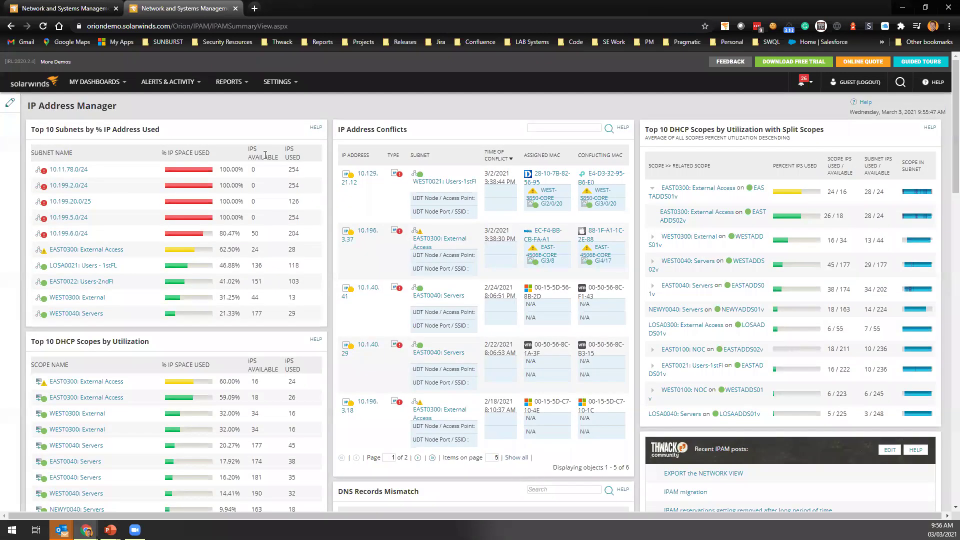
Open the IP address request form, review its fields and try to submit it with the contact info left blank
mouse_move(113, 80)
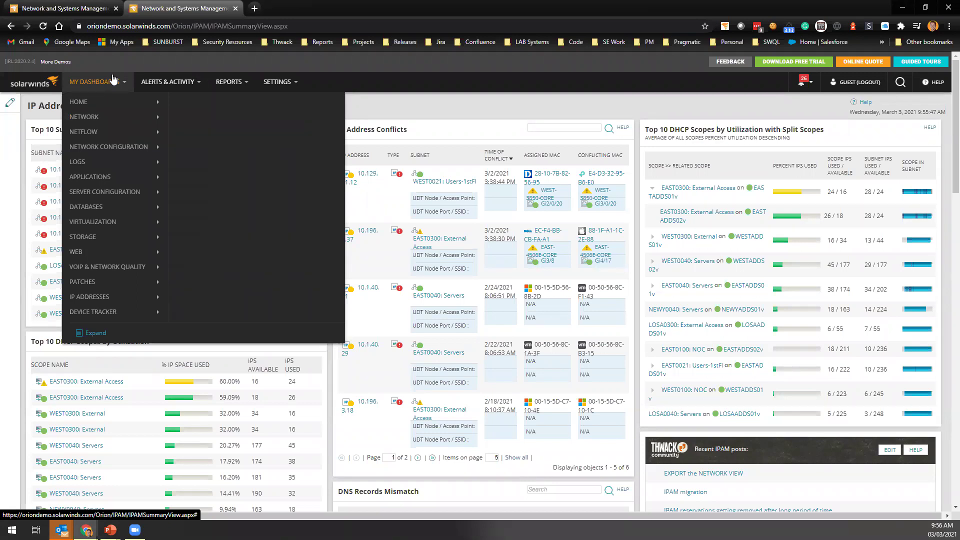
mouse_move(94, 299)
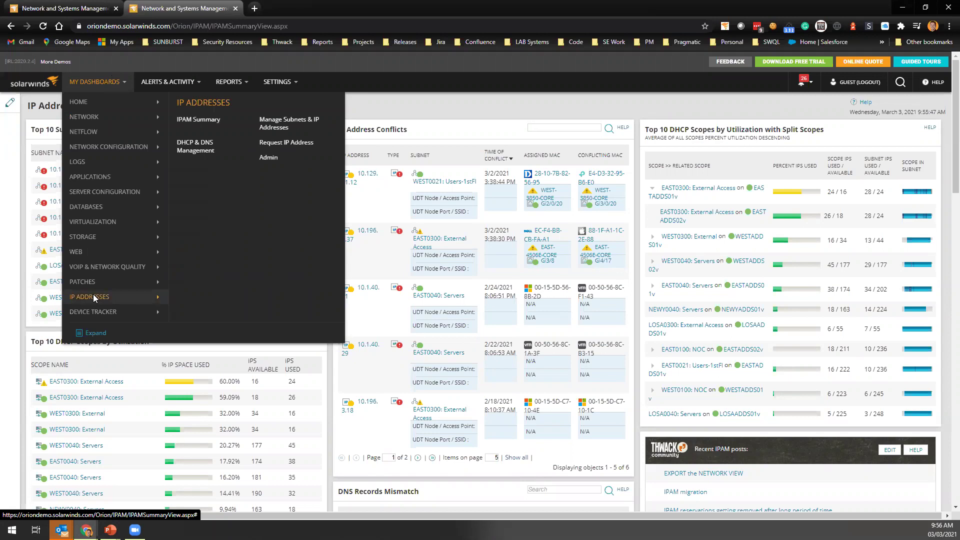
left_click(316, 145)
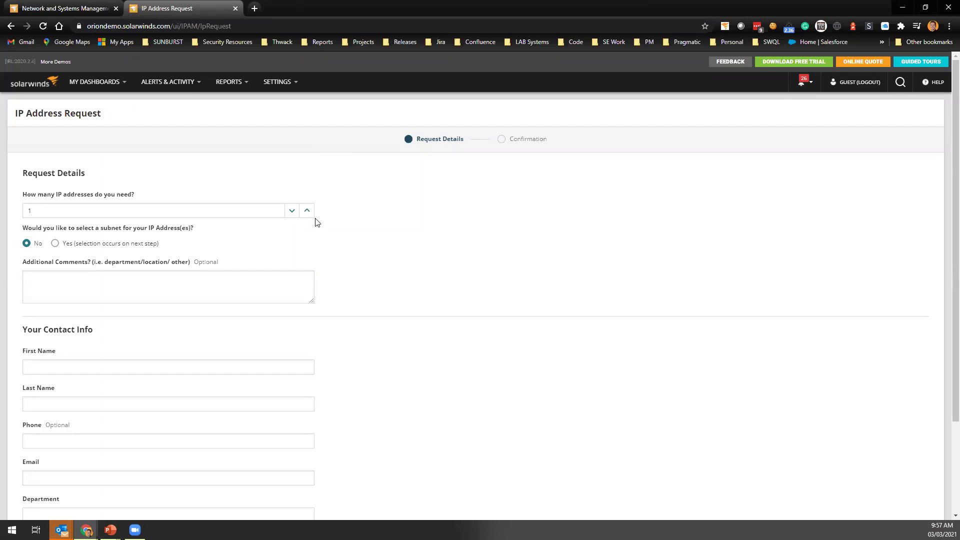
scroll(375, 260, "down", 1)
scroll(375, 260, "down", 2)
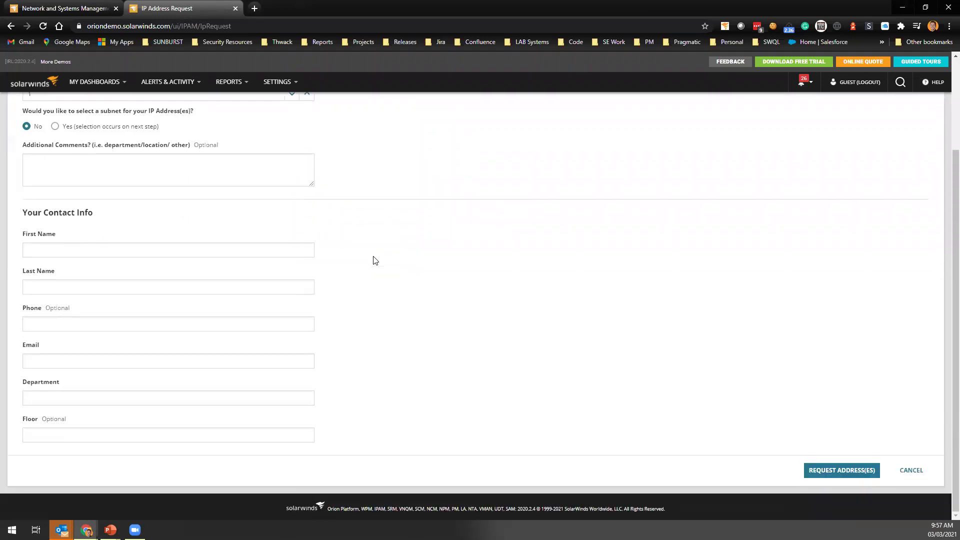
scroll(375, 260, "up", 1)
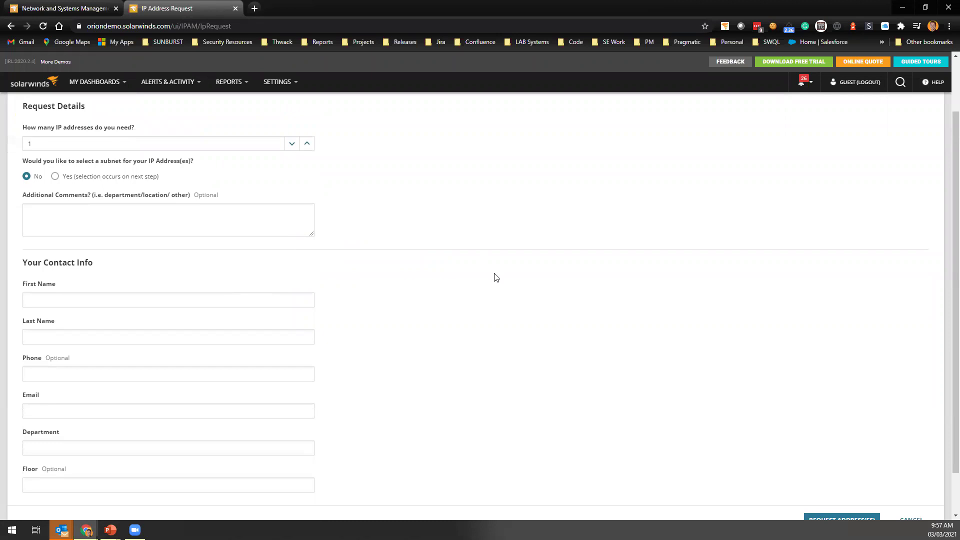
left_click(834, 517)
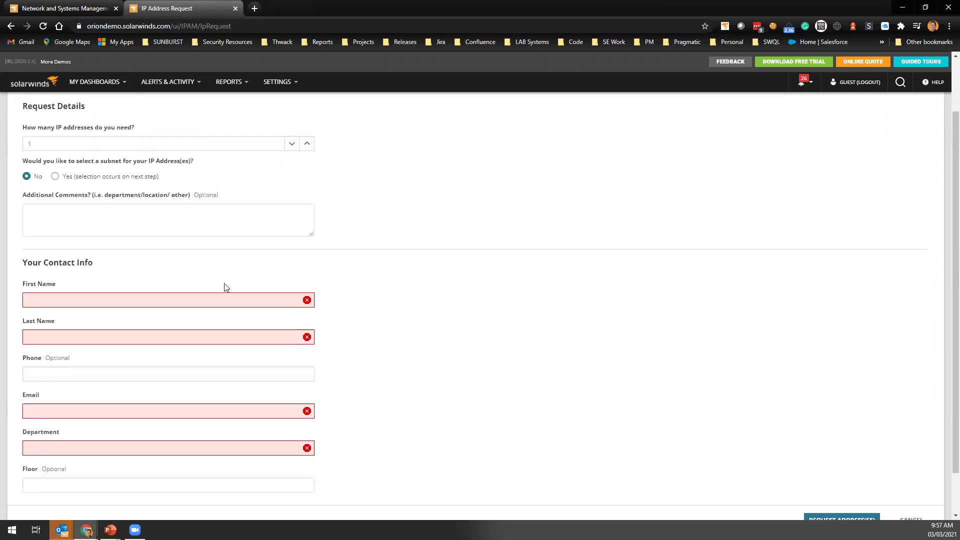
Fill in the contact's first name, last name, phone and email, set the department to "srt" and submit the IP address request
left_click(143, 300)
left_click(109, 329)
scroll(418, 377, "down", 1)
left_click(225, 449)
type("srt")
left_click(845, 470)
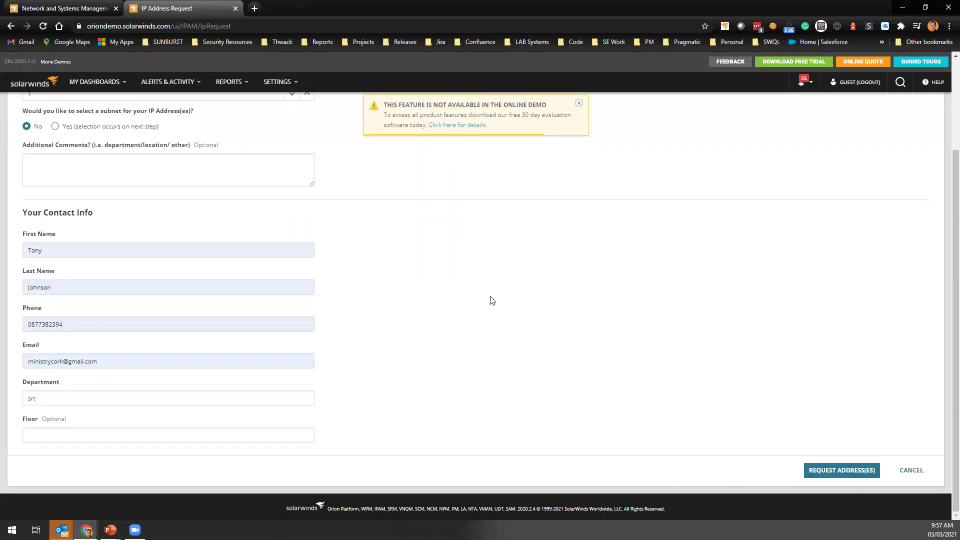
Open the Manage Subnets & IP Addresses page for IP addresses
scroll(548, 146, "up", 3)
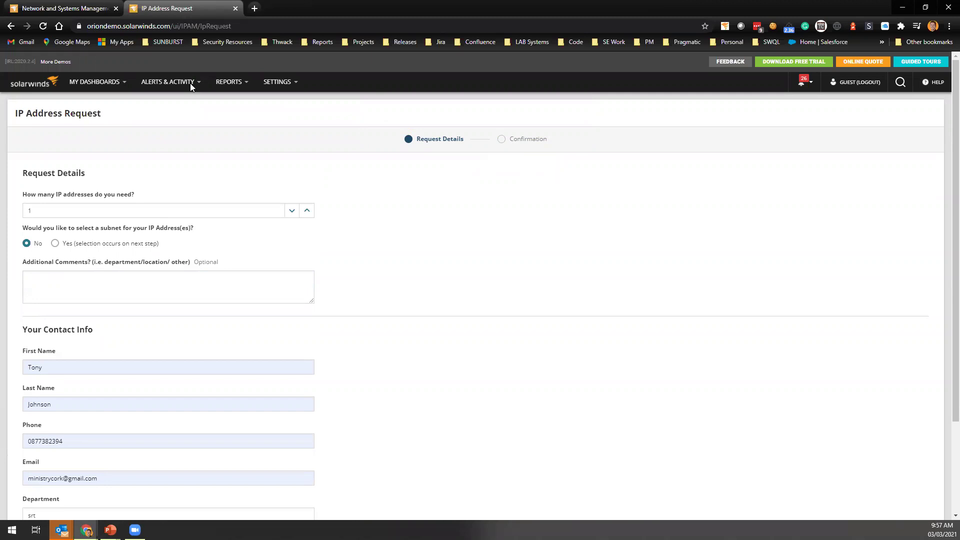
left_click(95, 81)
mouse_move(89, 297)
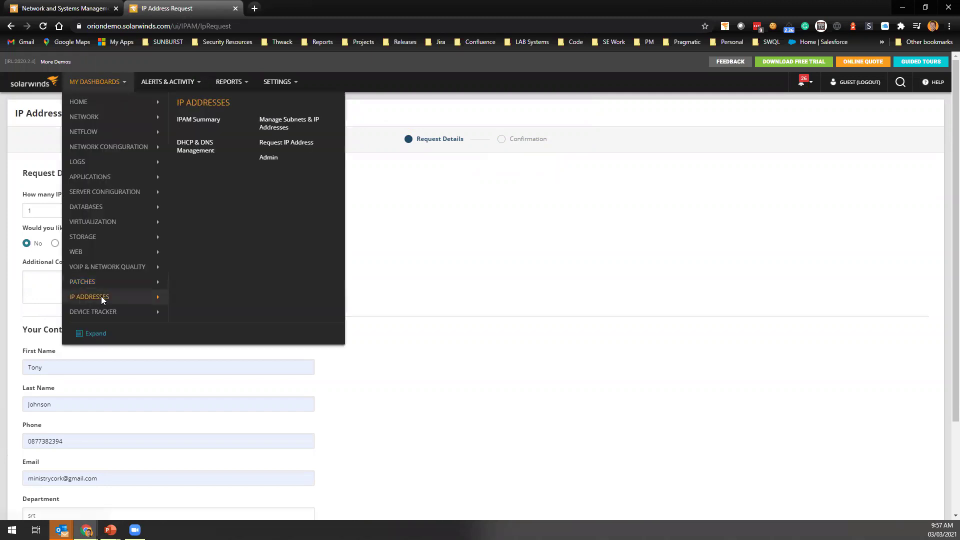
left_click(290, 126)
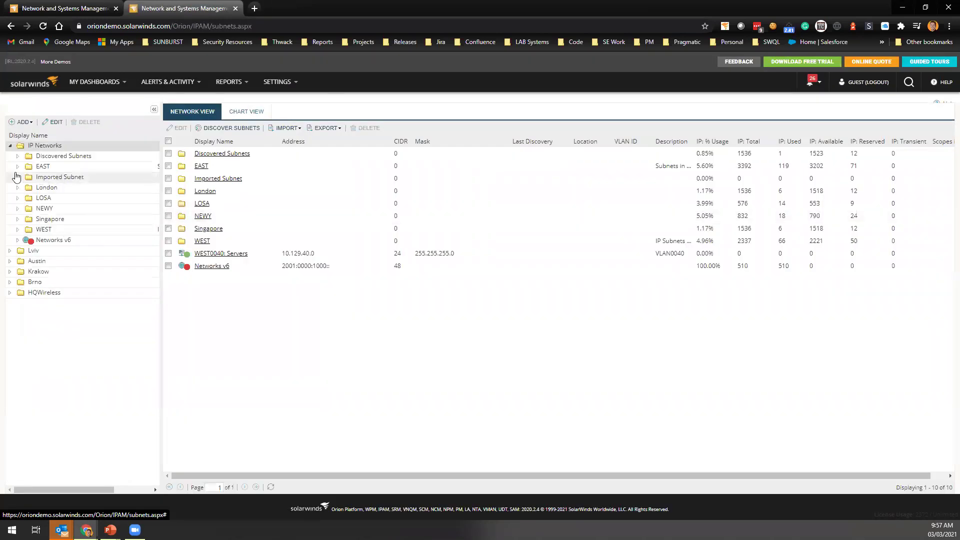
Expand the London network group and review the IP addresses in the LON05: Users and LON010: HR subnets
left_click(17, 189)
left_click(57, 199)
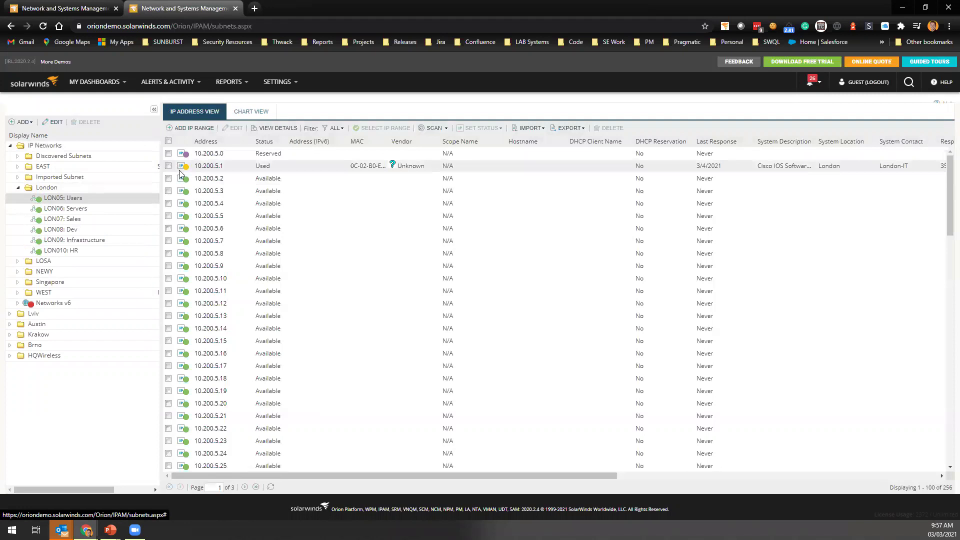
left_click(110, 252)
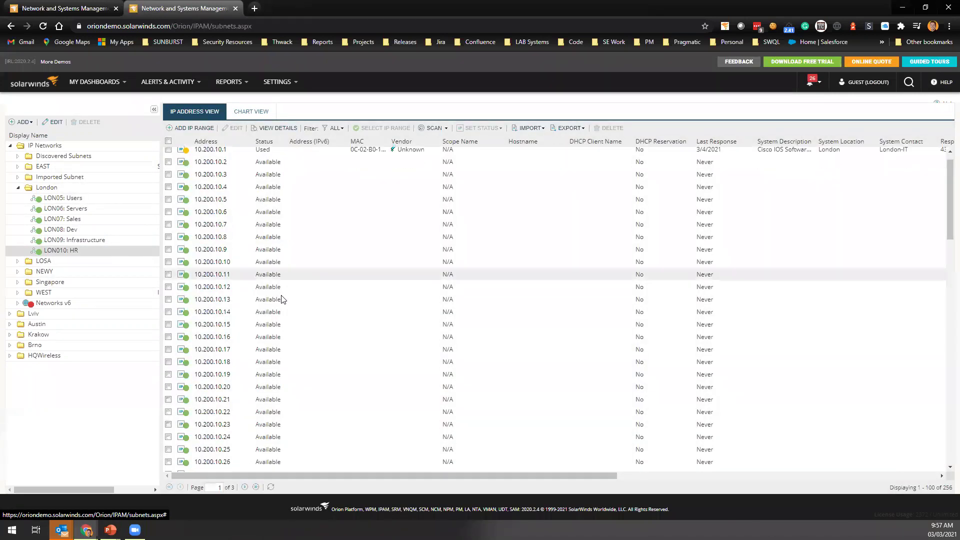
scroll(281, 298, "down", 10)
scroll(267, 360, "down", 2)
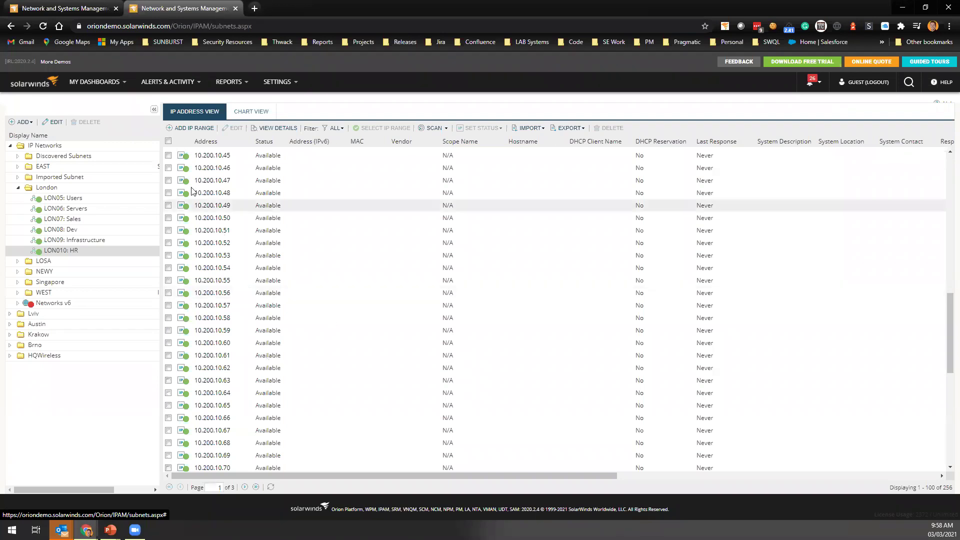
mouse_move(119, 87)
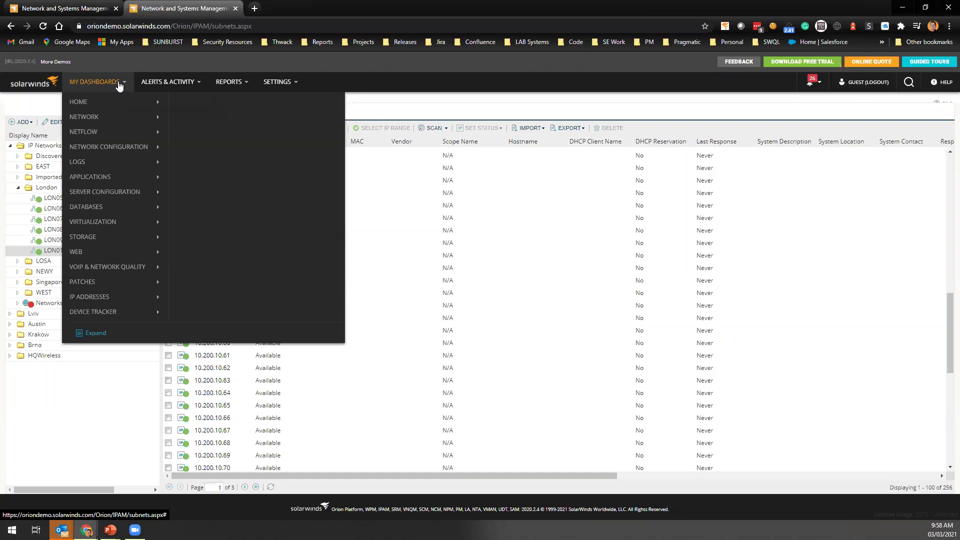
mouse_move(120, 119)
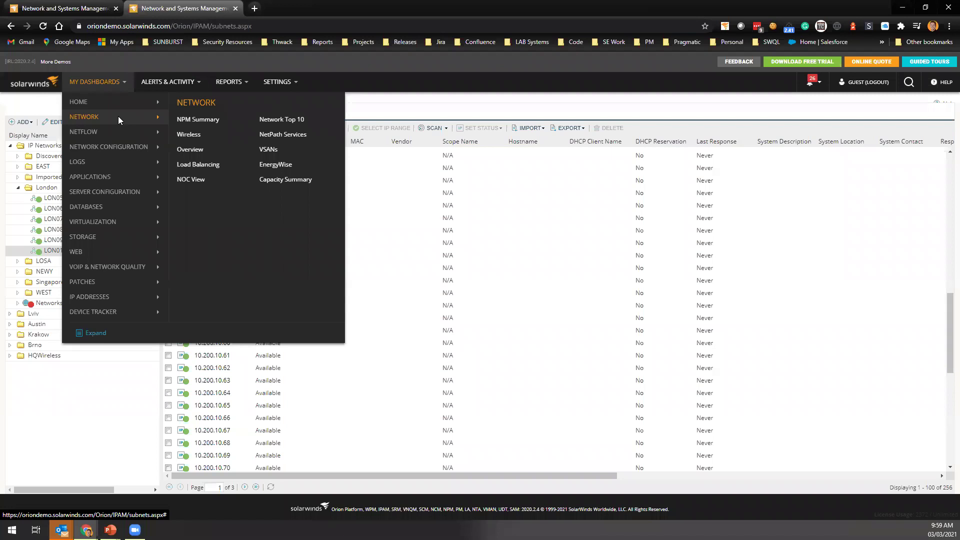
mouse_move(106, 310)
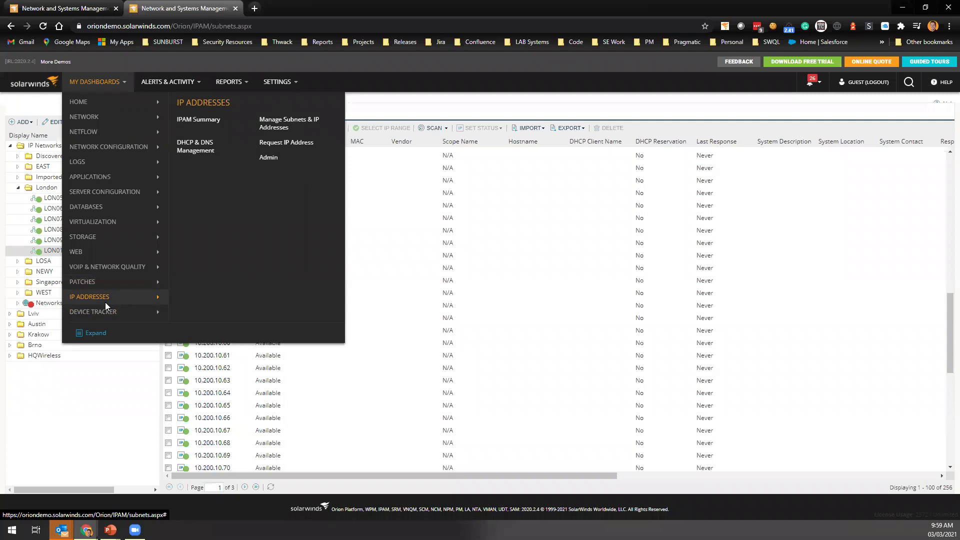
mouse_move(106, 191)
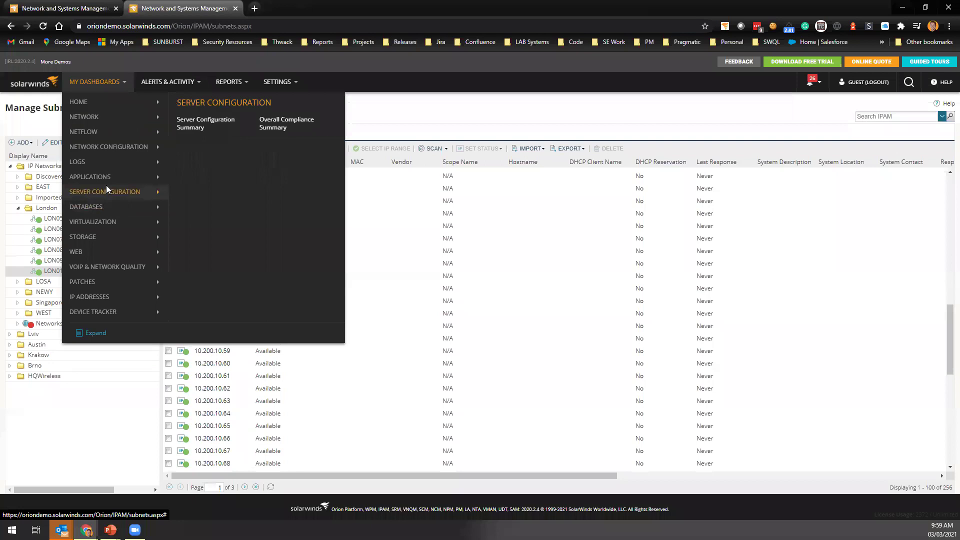